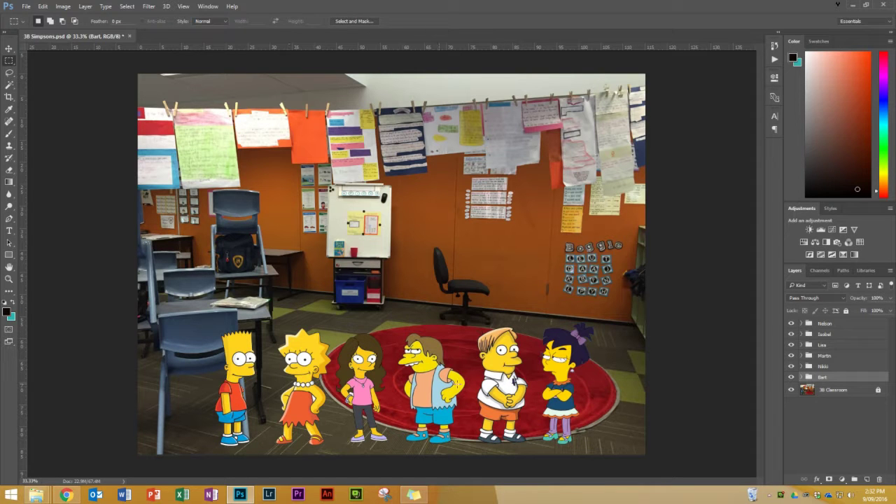
Select the Nelson group, then the 3B Classroom background layer.
click(830, 325)
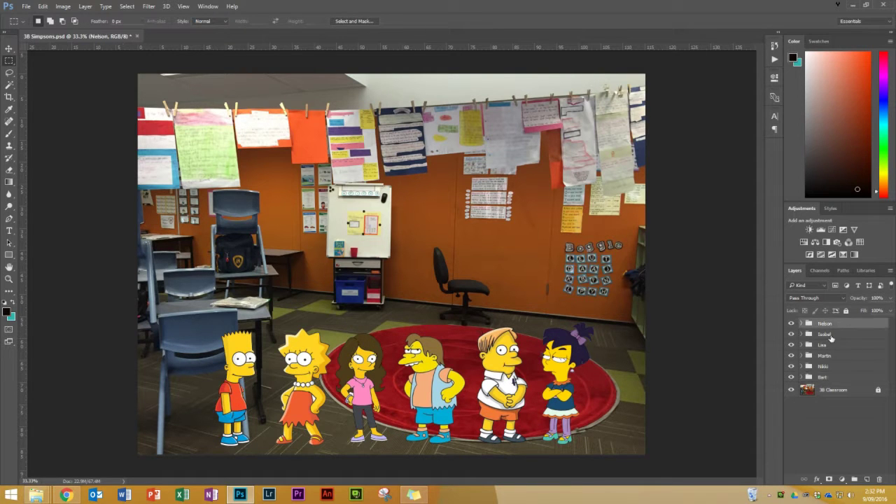
click(844, 395)
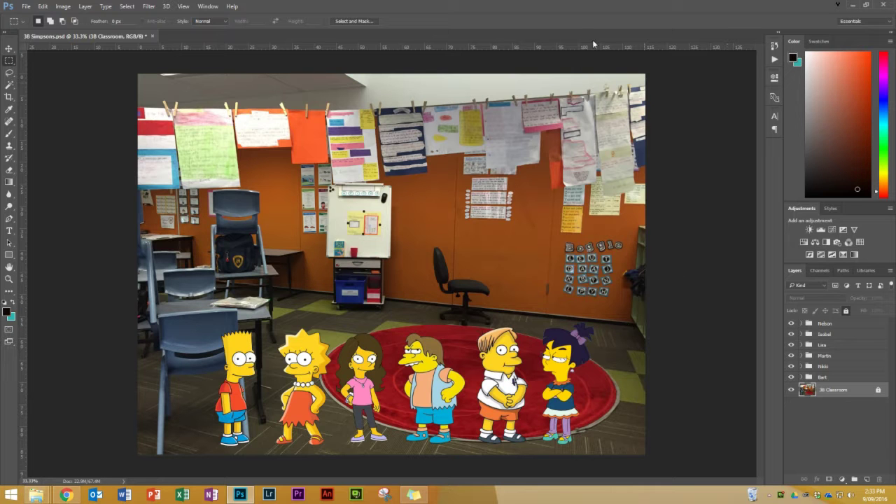
Show the Timeline panel and fit the whole image on screen.
click(201, 8)
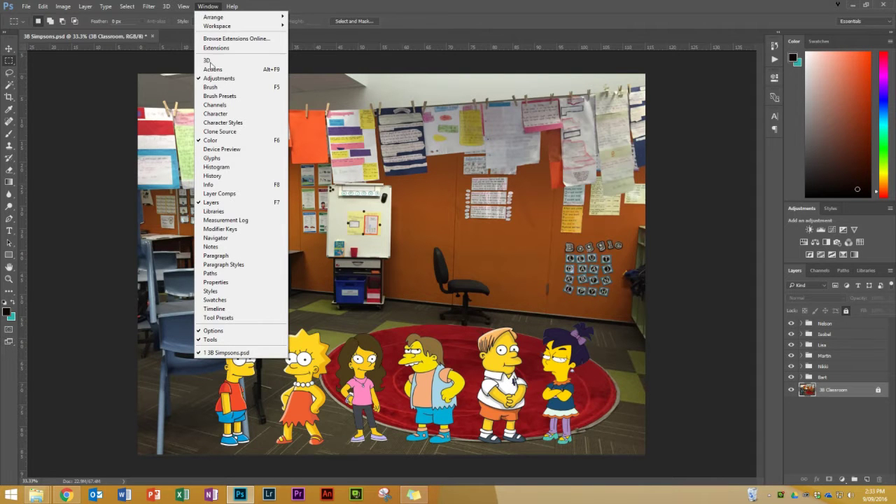
click(216, 309)
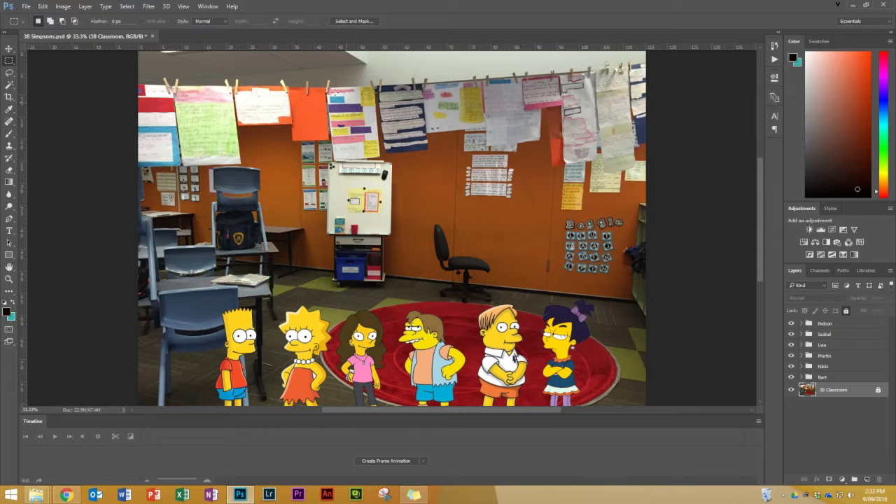
click(187, 7)
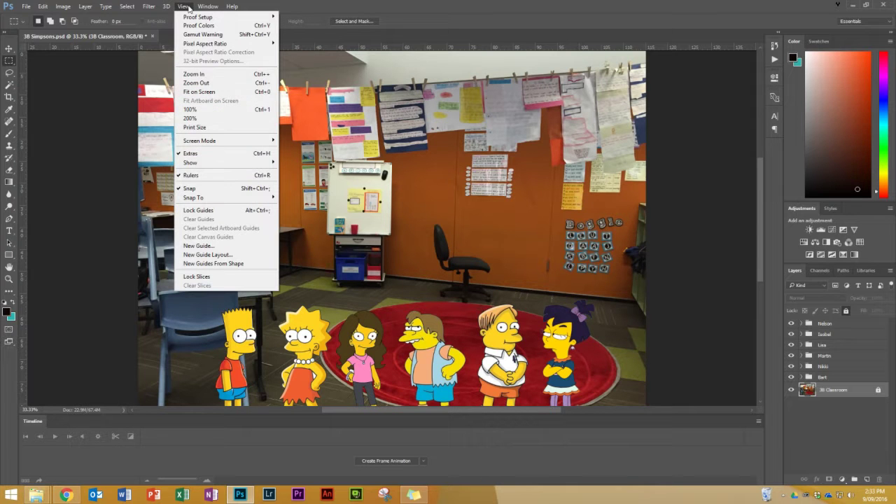
click(200, 93)
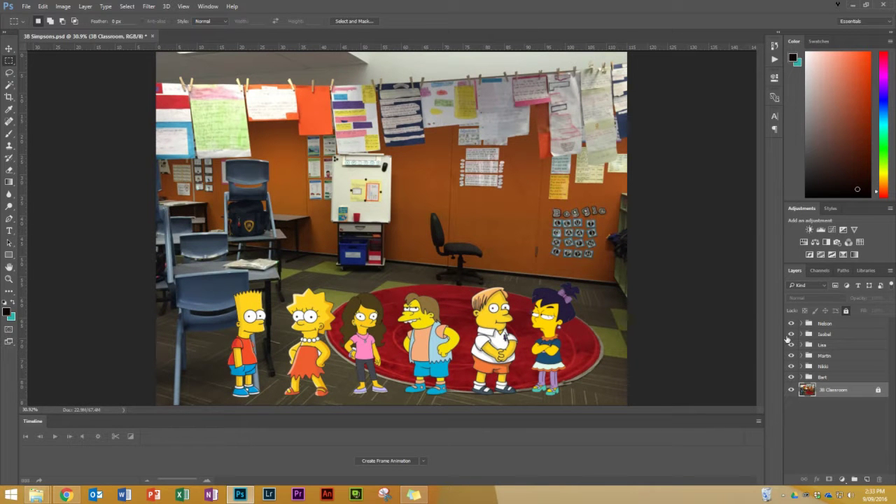
Hide the Nelson, Lisa and Martin characters, then make them visible again.
click(792, 324)
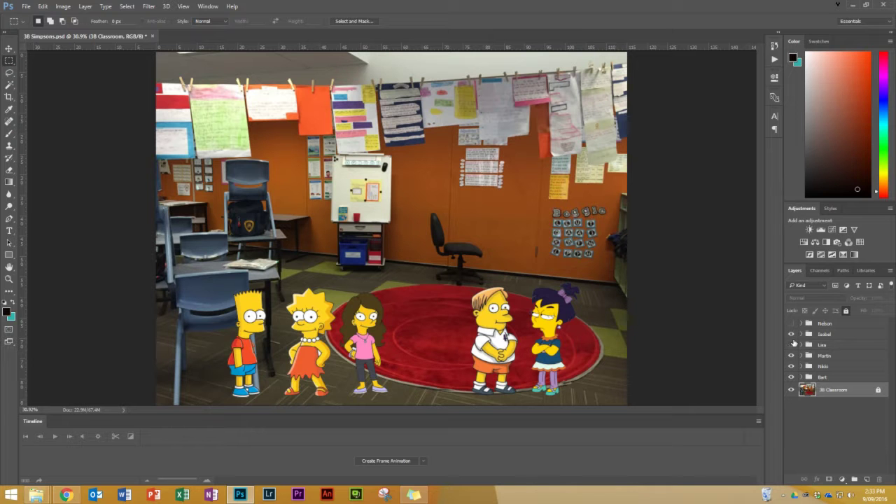
click(792, 344)
click(791, 356)
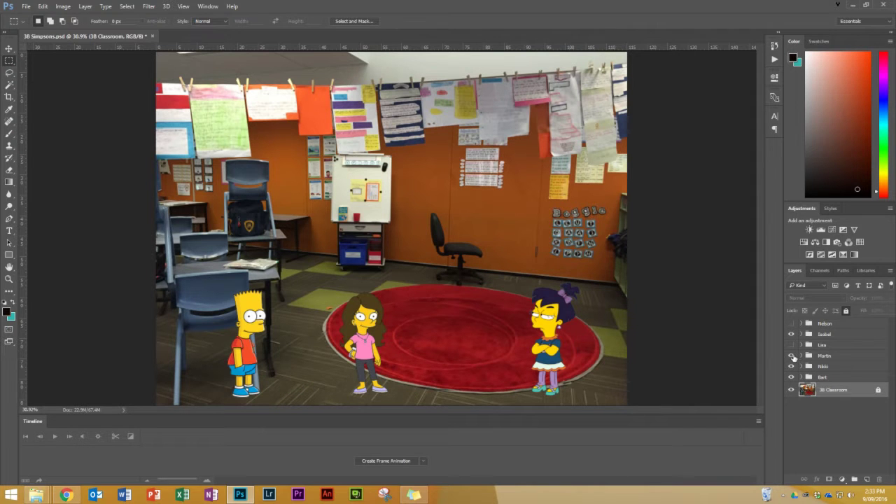
click(791, 355)
click(792, 345)
click(791, 324)
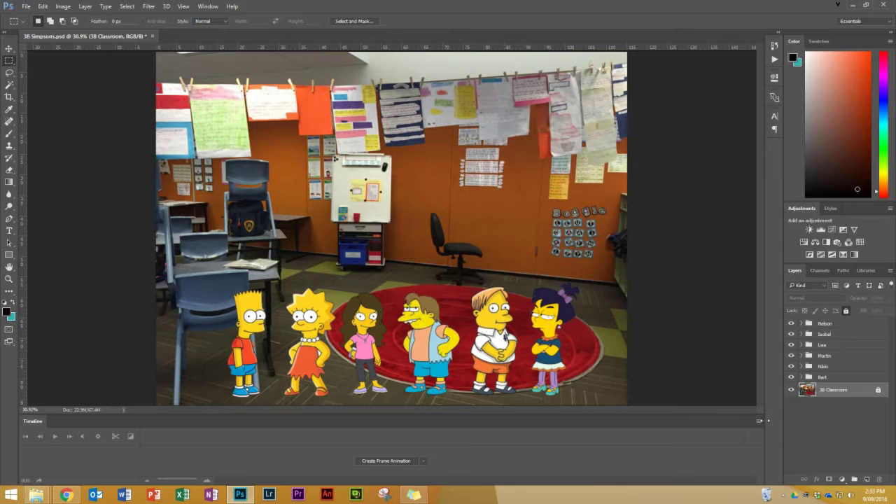
Create a frame animation in the Timeline with its first frame.
click(423, 465)
click(390, 468)
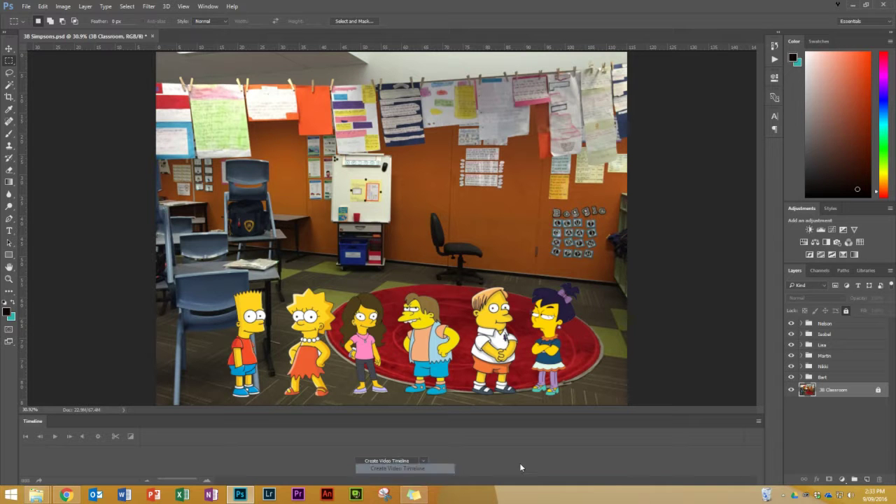
click(424, 465)
click(423, 481)
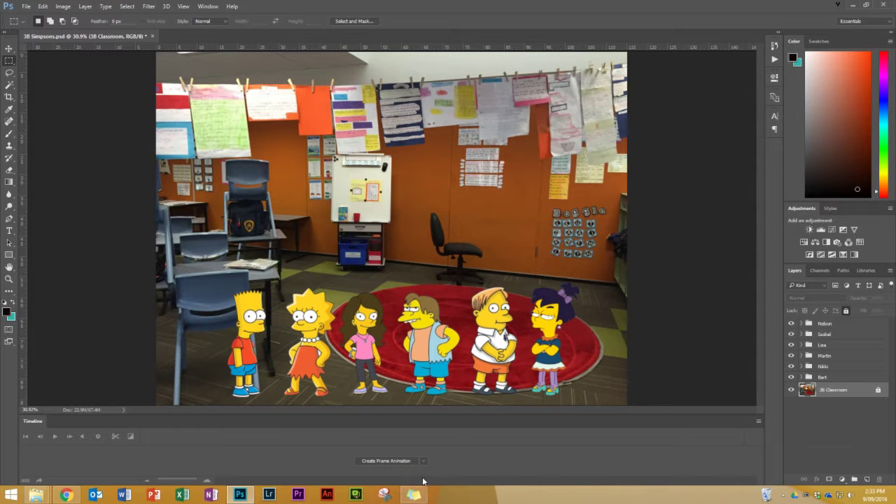
click(400, 461)
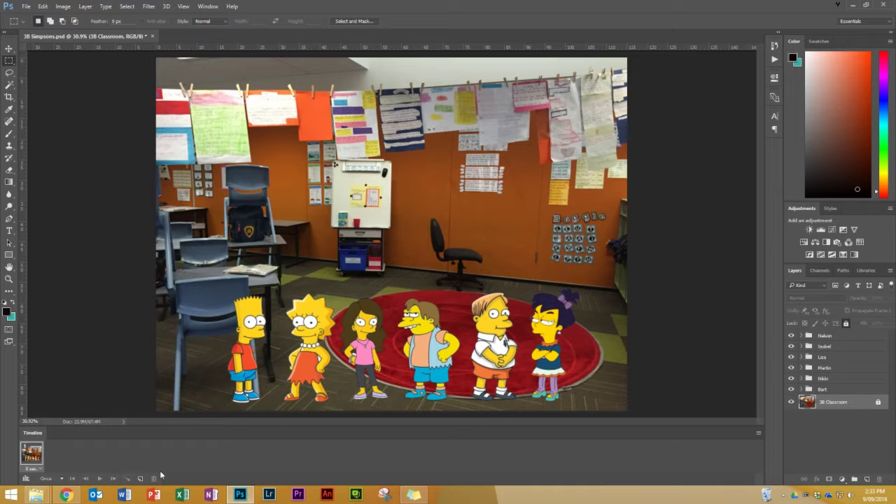
Set the first frame's delay to 0.2 seconds and select the Move tool.
click(36, 469)
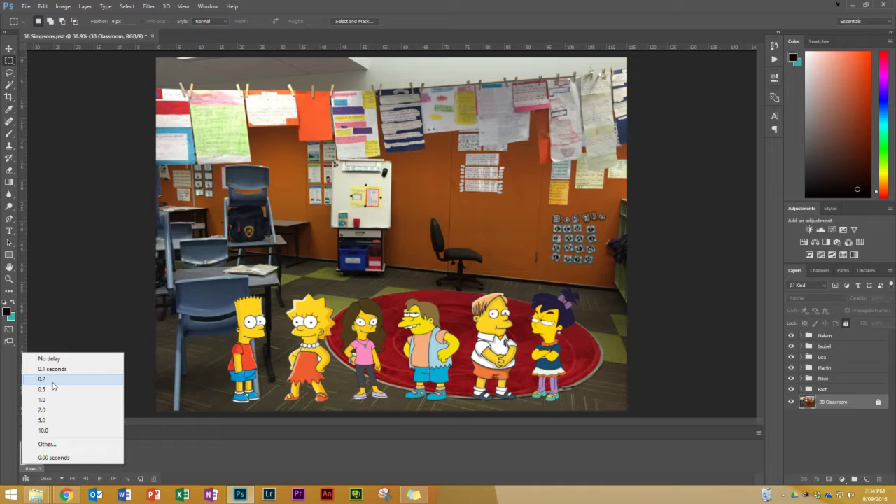
click(52, 382)
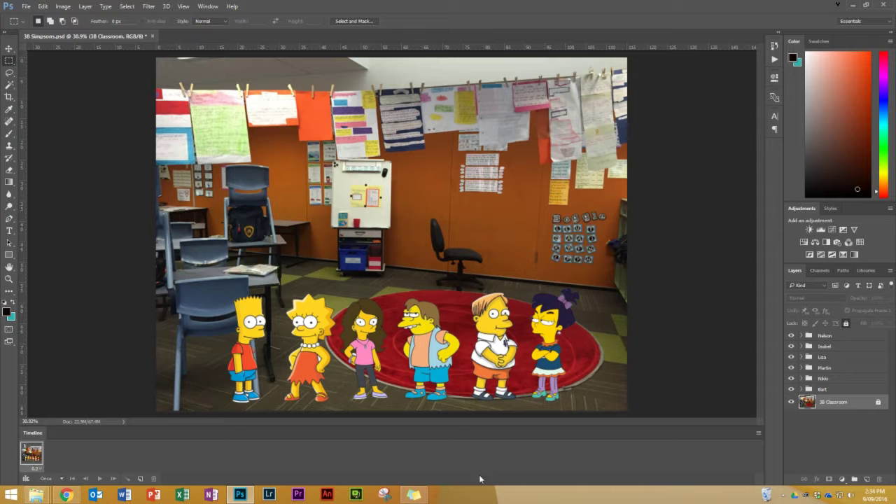
click(8, 50)
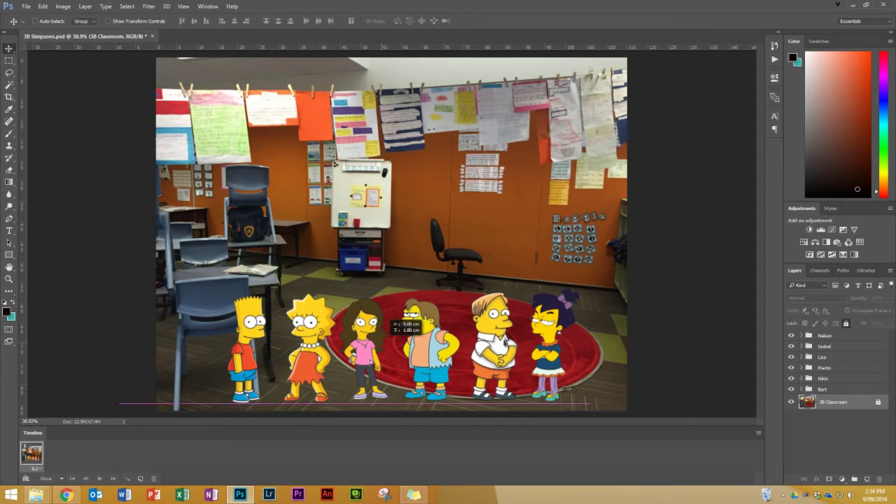
Attempt moves on the canvas, dismissing the locked-layer error three times.
click(405, 326)
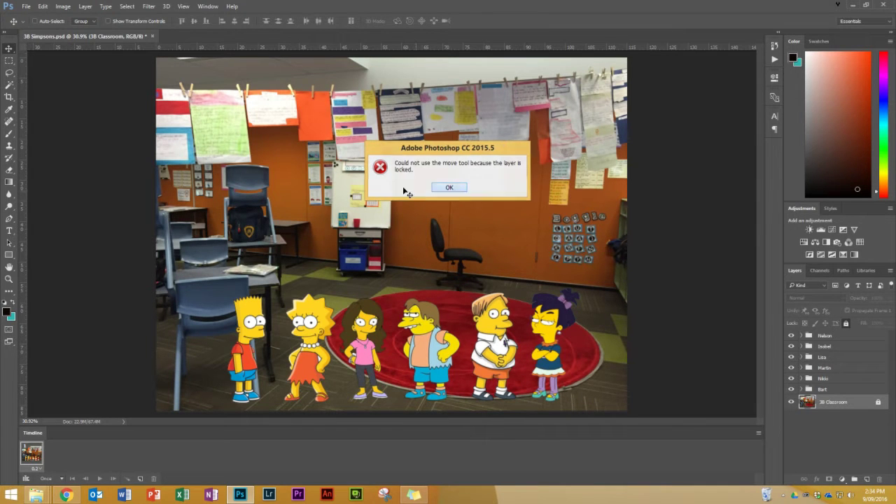
click(449, 187)
click(399, 211)
click(449, 187)
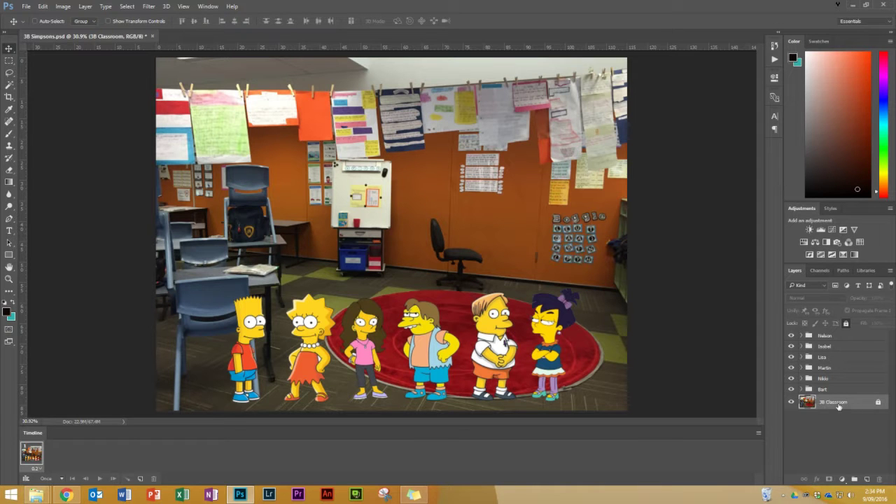
click(509, 216)
click(451, 186)
Nudge Bart slightly left and shift Nikki up on the rug.
click(833, 390)
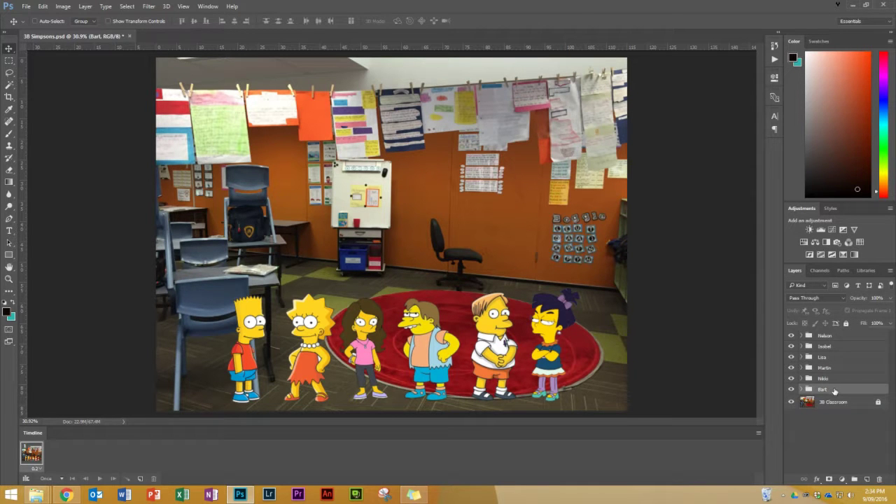
mouse_move(246, 328)
mouse_down()
mouse_move(236, 318)
mouse_move(242, 325)
mouse_up()
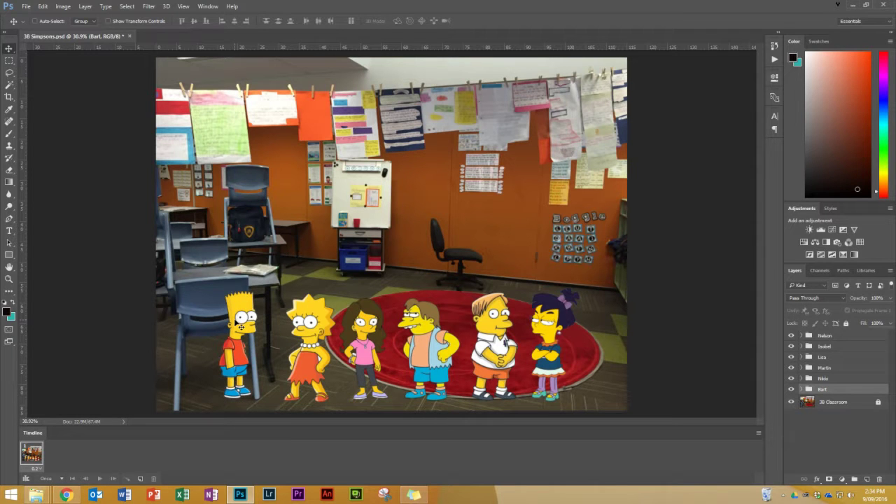
click(852, 380)
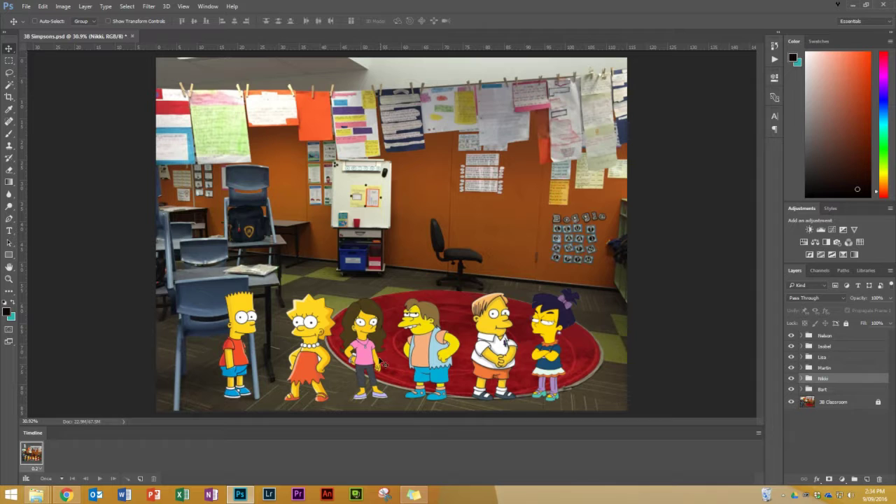
drag(373, 368, 393, 357)
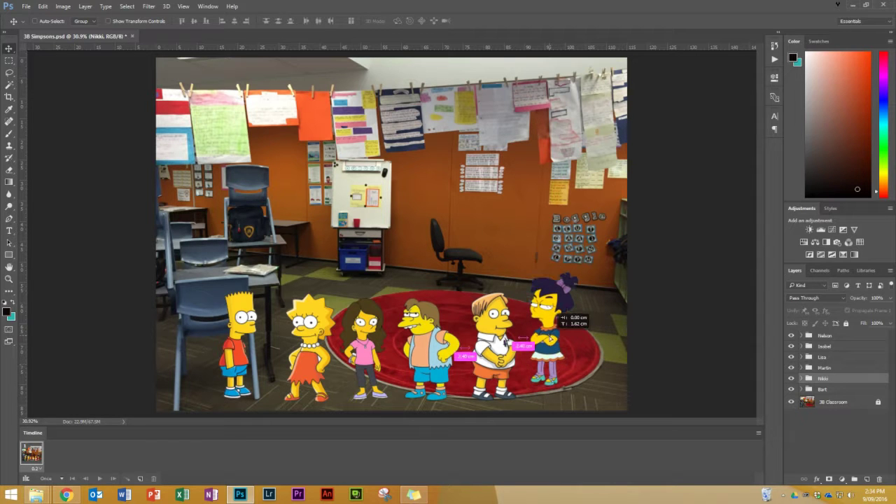
drag(570, 330, 567, 324)
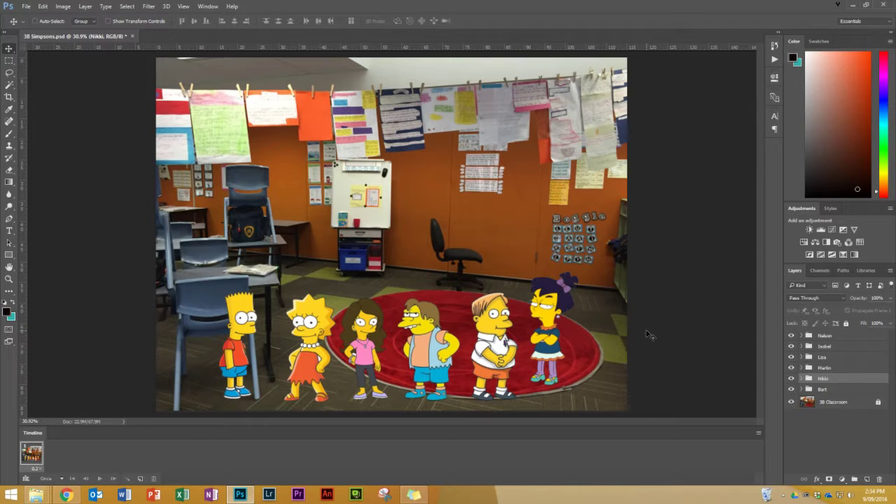
With Ctrl held to show distances, move Bart up onto the chair.
key(ctrl)
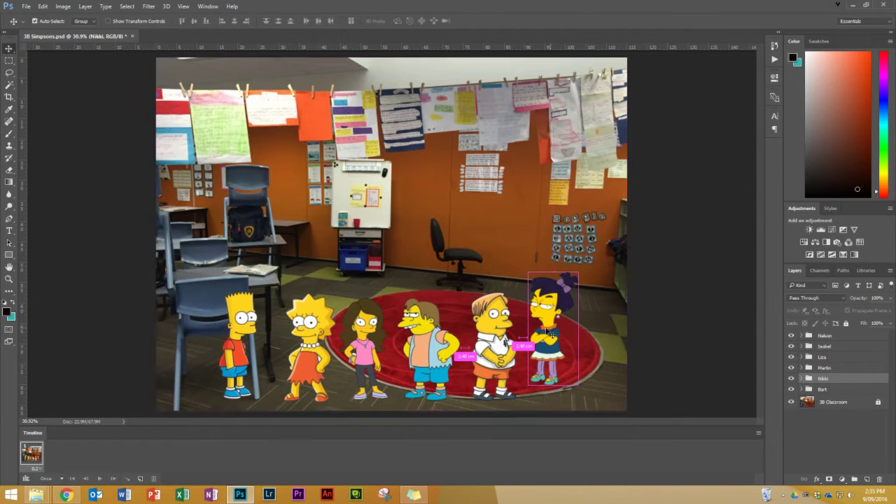
mouse_move(462, 348)
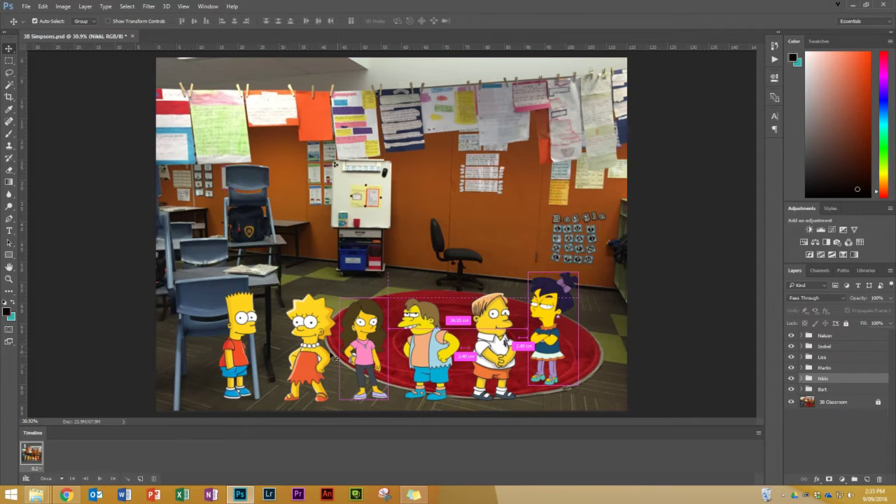
mouse_move(247, 355)
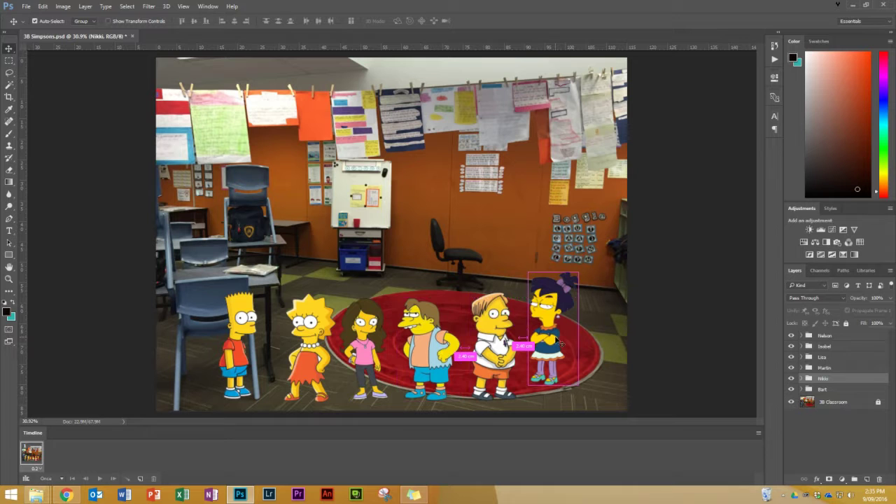
mouse_move(320, 367)
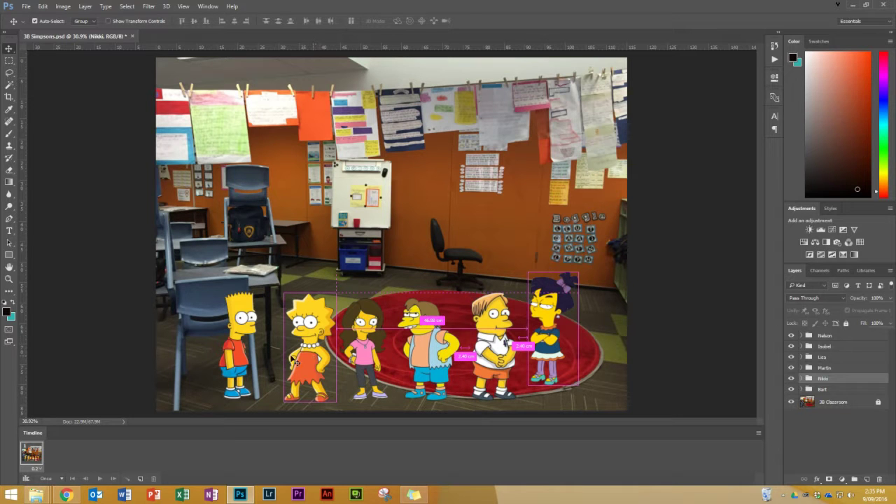
mouse_move(219, 361)
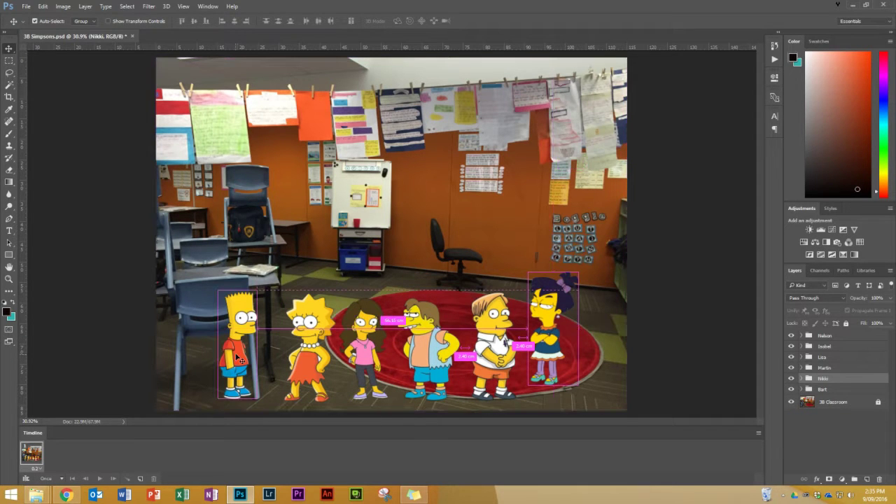
drag(240, 361, 223, 346)
Shift Lisa, Isobel, Nelson, Martin and Nikki left to close the gaps.
drag(306, 343, 274, 343)
drag(362, 344, 331, 345)
drag(409, 337, 383, 348)
drag(421, 347, 389, 353)
drag(484, 336, 451, 336)
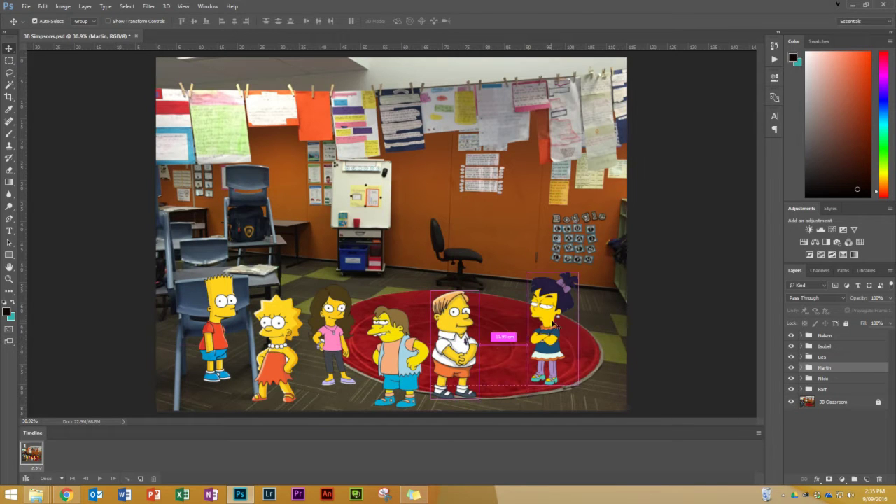
drag(553, 343, 514, 345)
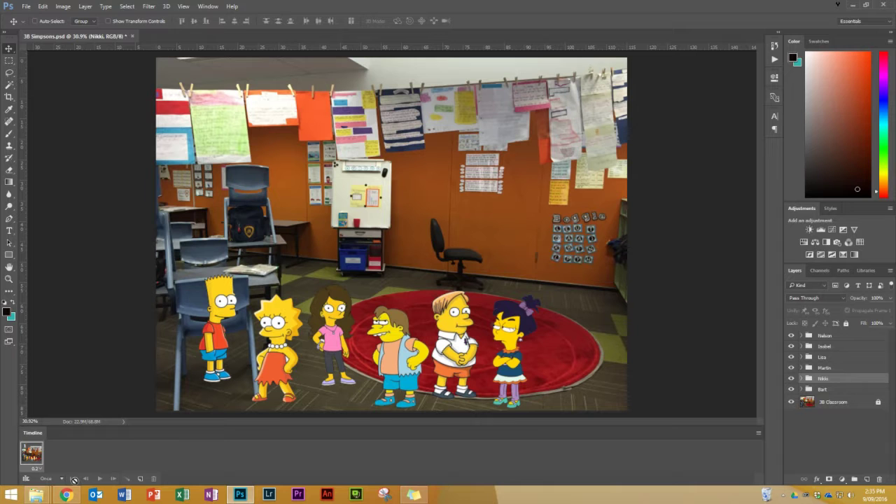
Add frames 2–7, raising Bart in frame 2 and moving Nikki toward the back wall.
click(141, 481)
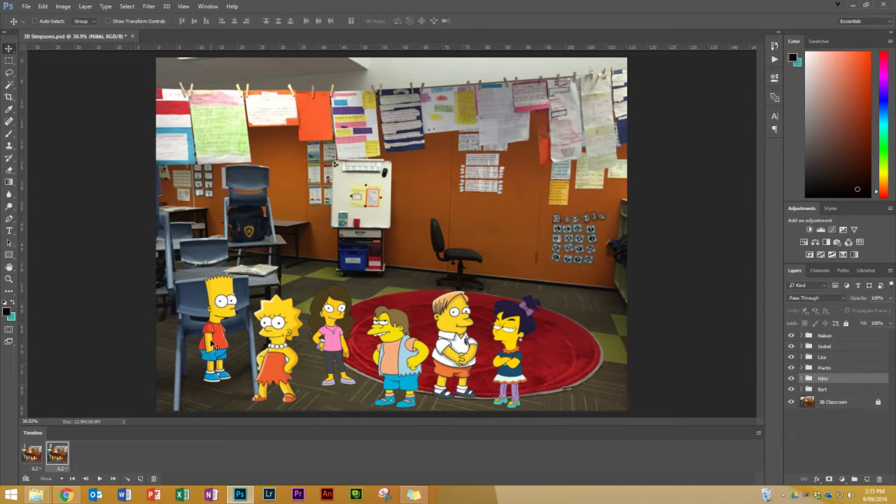
drag(219, 328, 213, 273)
click(142, 480)
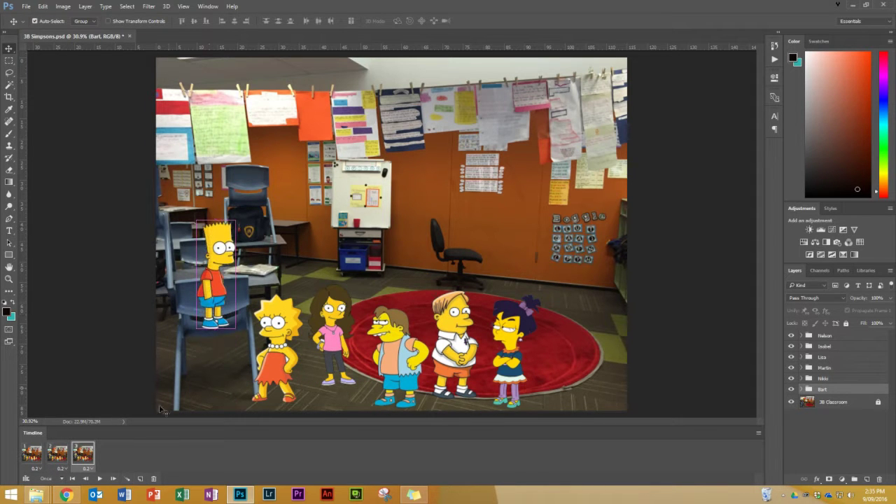
click(143, 481)
drag(512, 363, 511, 317)
click(141, 481)
click(140, 480)
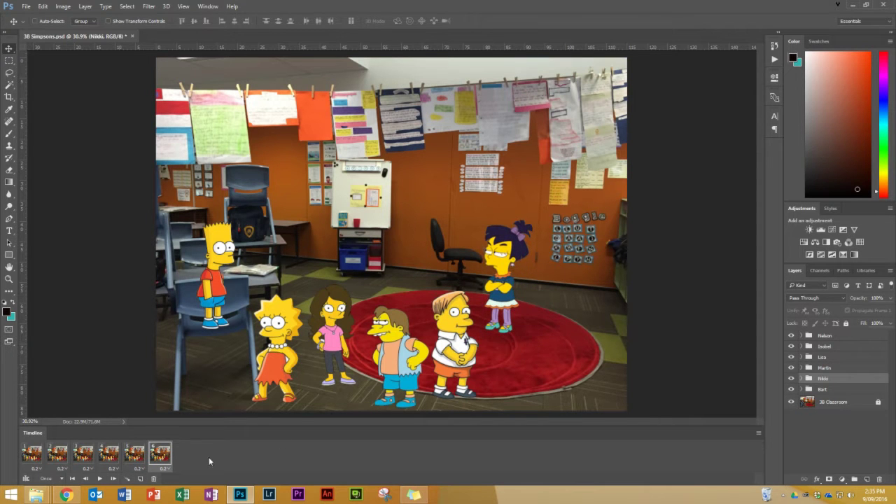
click(141, 480)
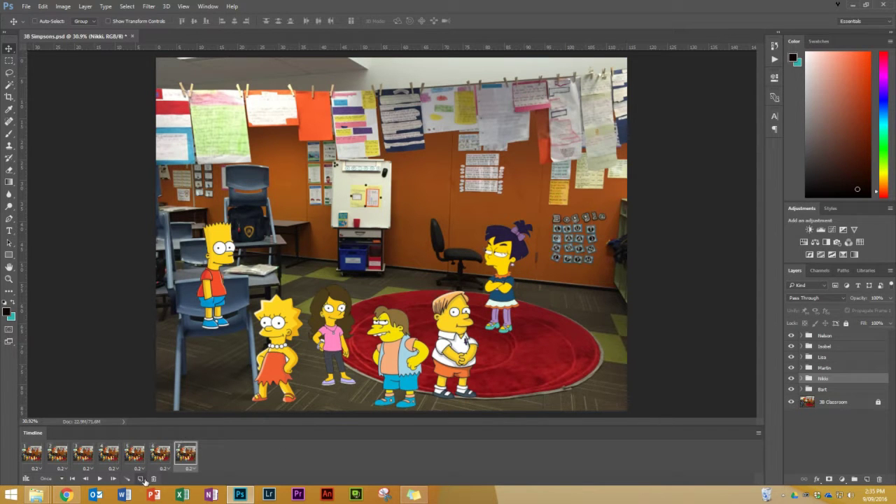
Set the animation to loop Forever and play it.
click(62, 480)
click(68, 454)
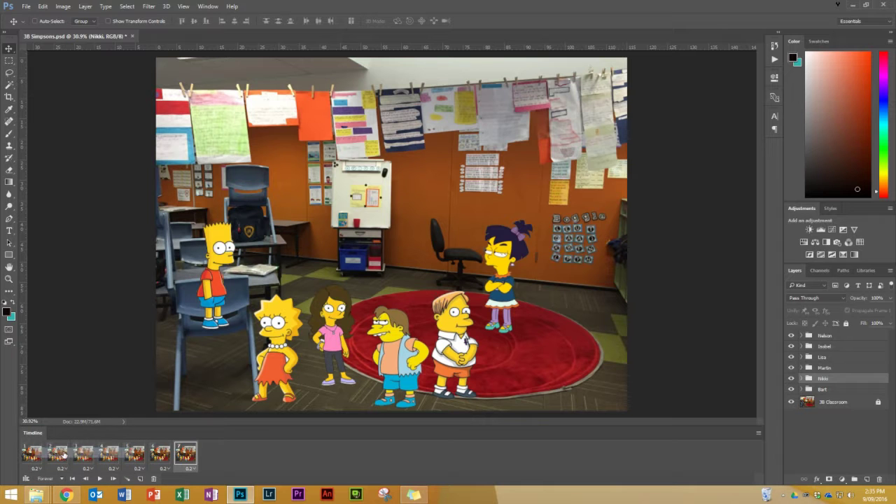
click(99, 480)
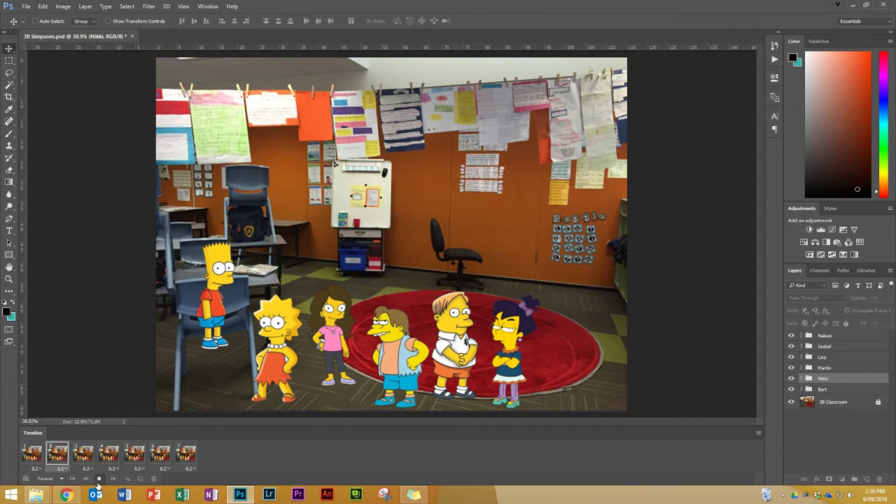
Stop playback of the seven-frame looping animation.
click(98, 480)
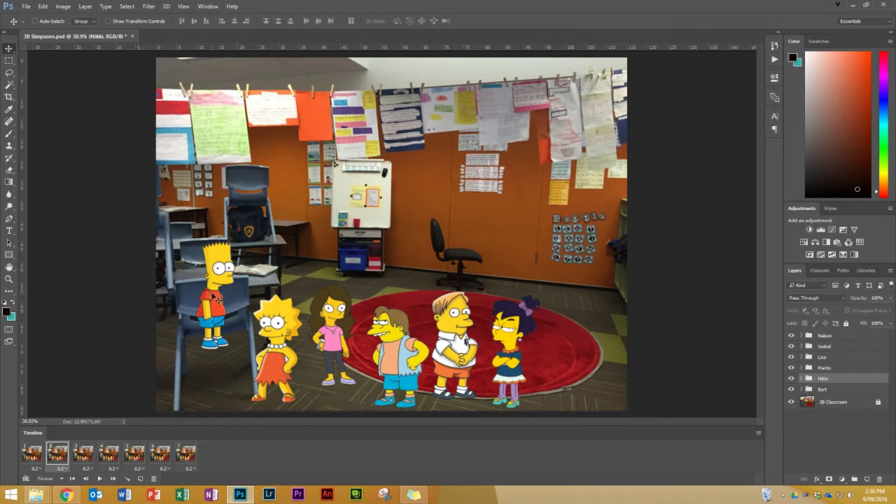
Duplicate frame 7 as frame 8 and move Bart to the upper-right wall.
click(186, 455)
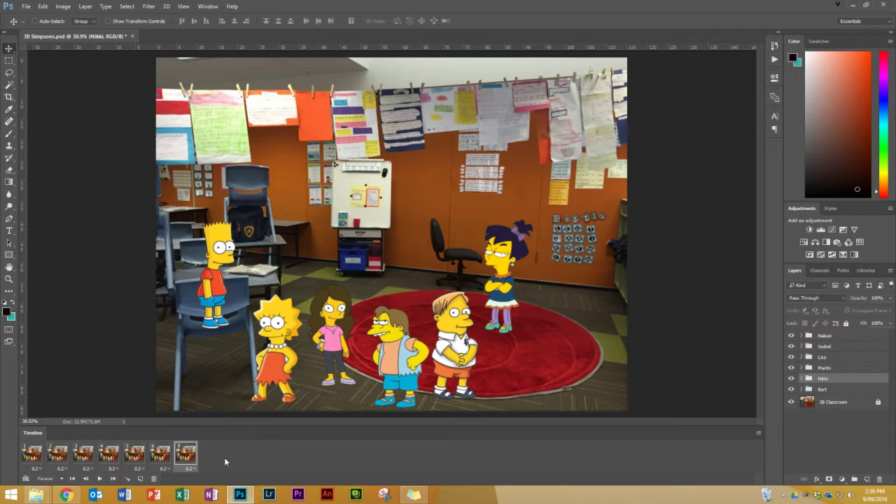
click(140, 481)
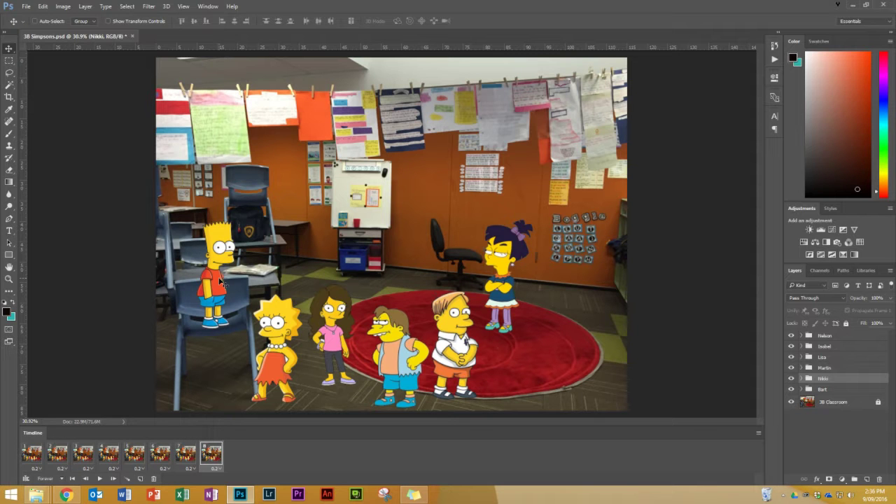
key(ctrl)
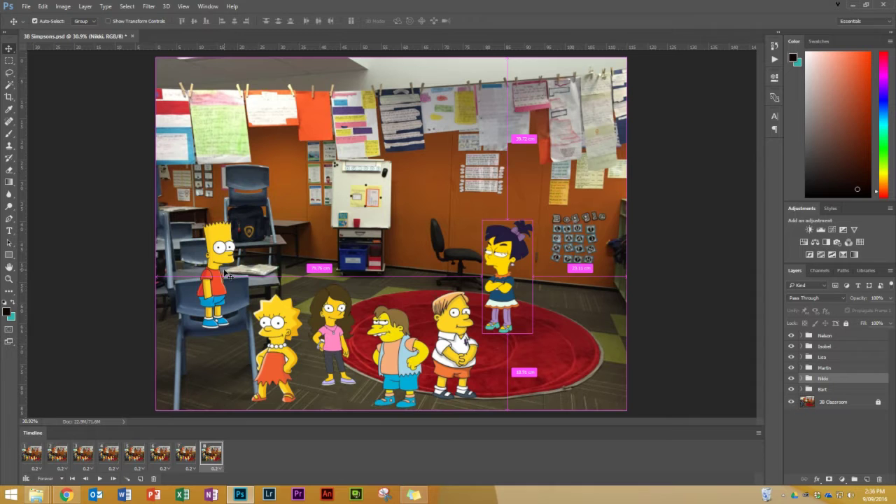
drag(224, 276, 601, 108)
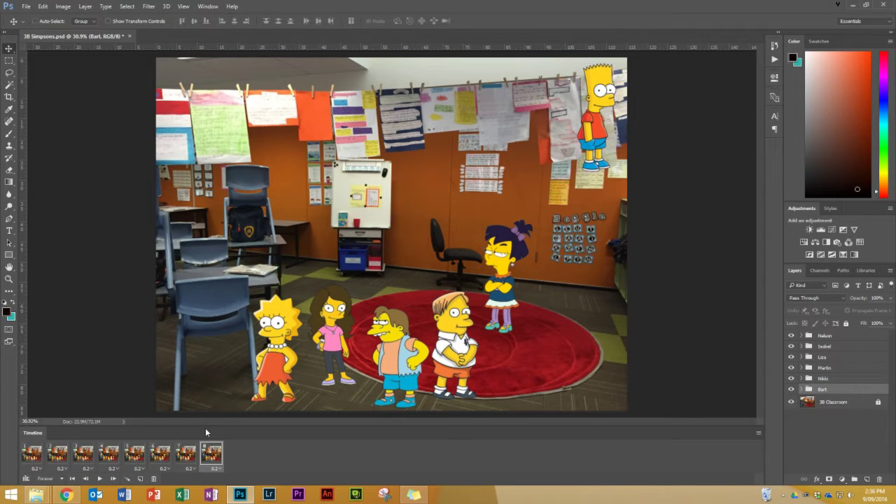
Compare frames 7 and 8, then open the Tween settings.
click(191, 455)
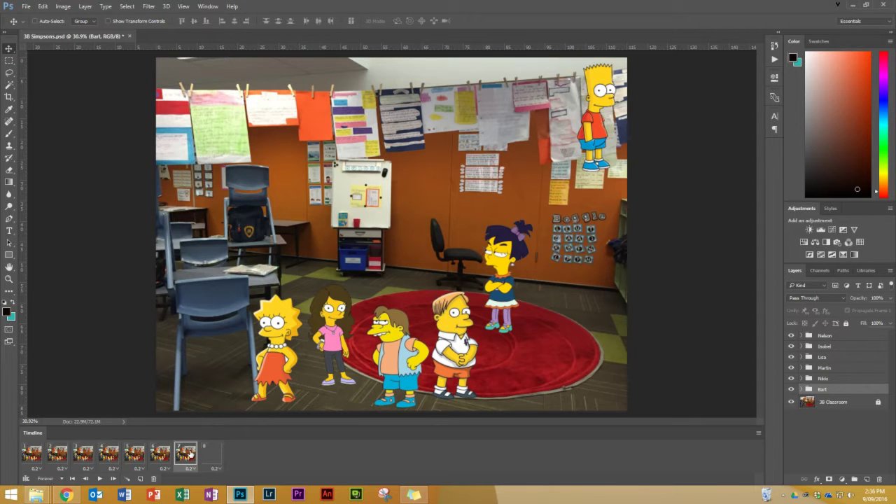
click(213, 455)
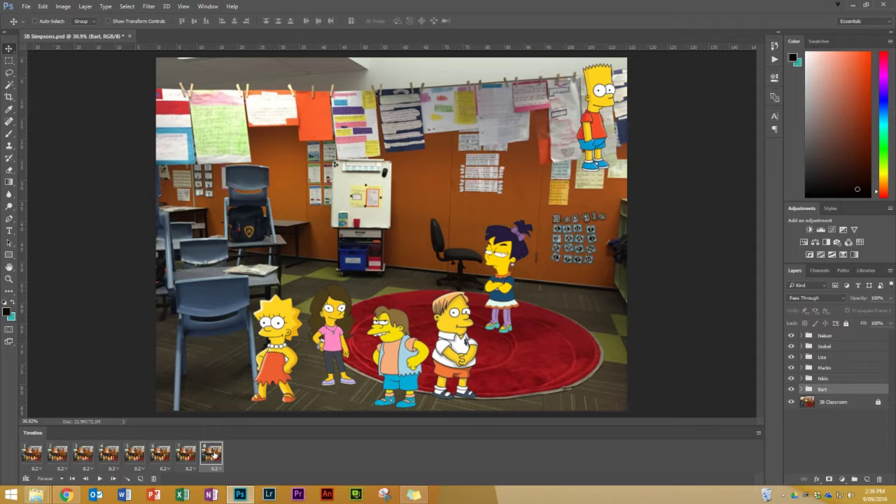
click(184, 458)
click(213, 457)
click(127, 479)
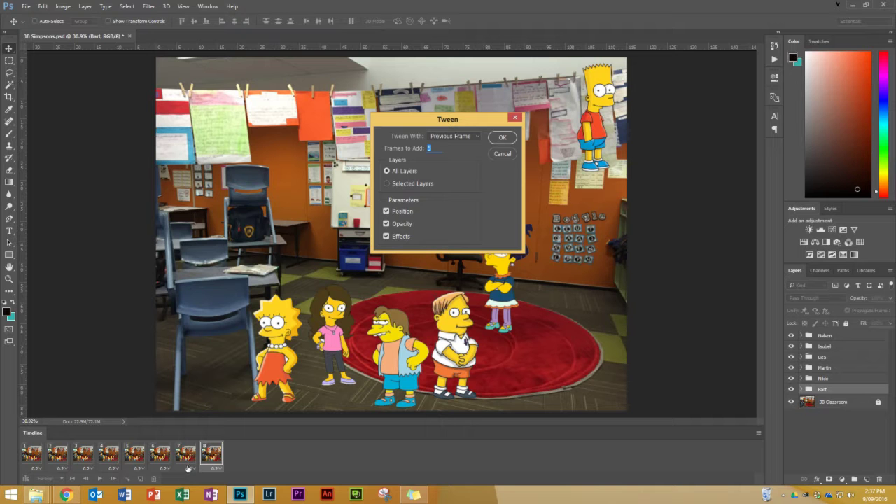
Add five tweened frames before frame 8, review frames 7–13, and play the animation.
click(502, 138)
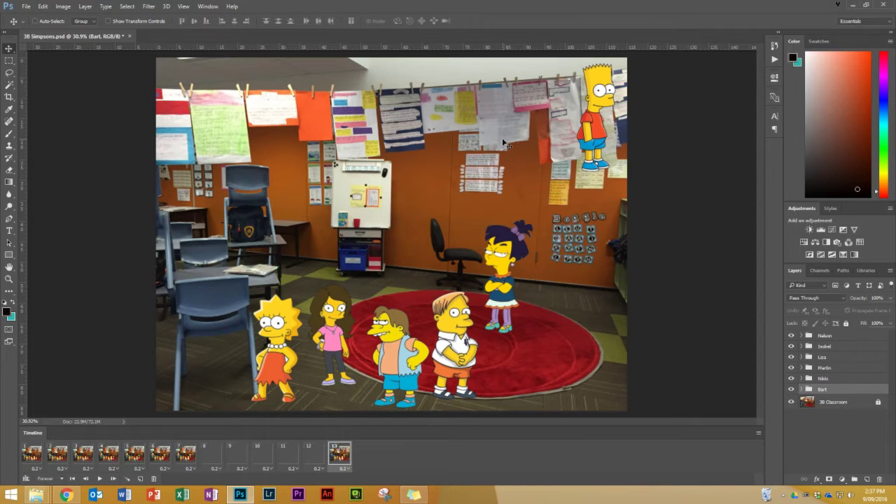
click(185, 454)
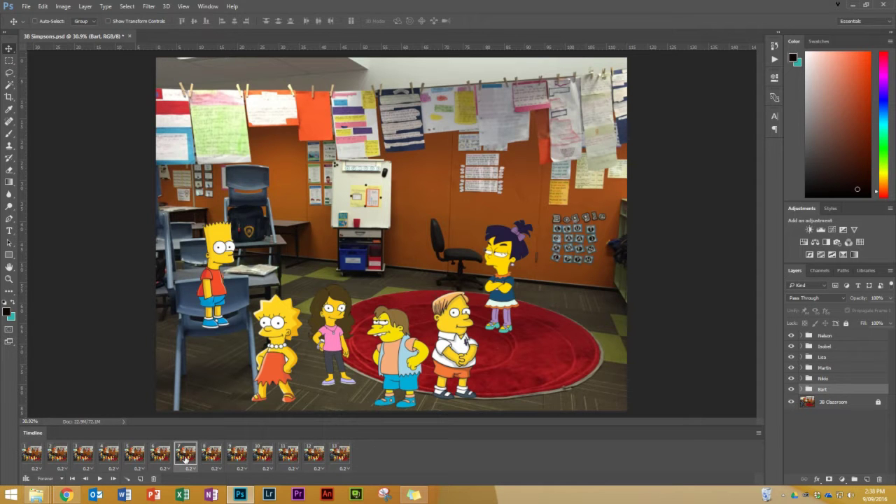
click(212, 455)
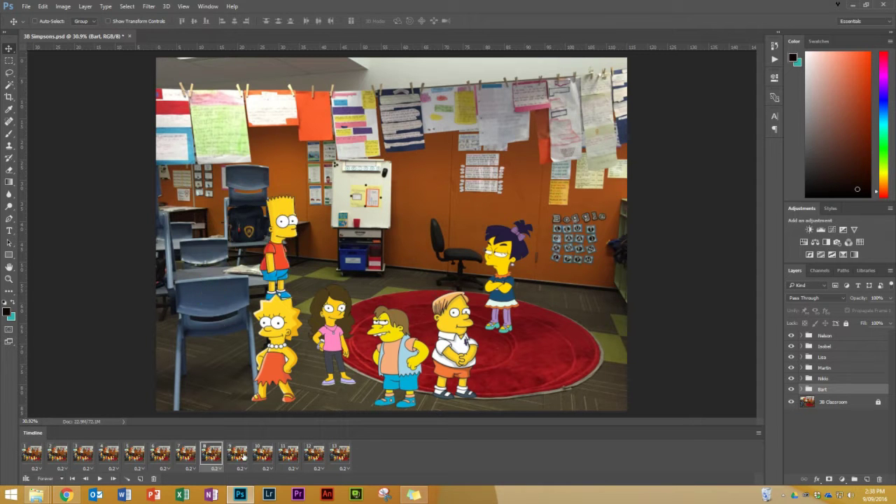
click(245, 456)
click(280, 457)
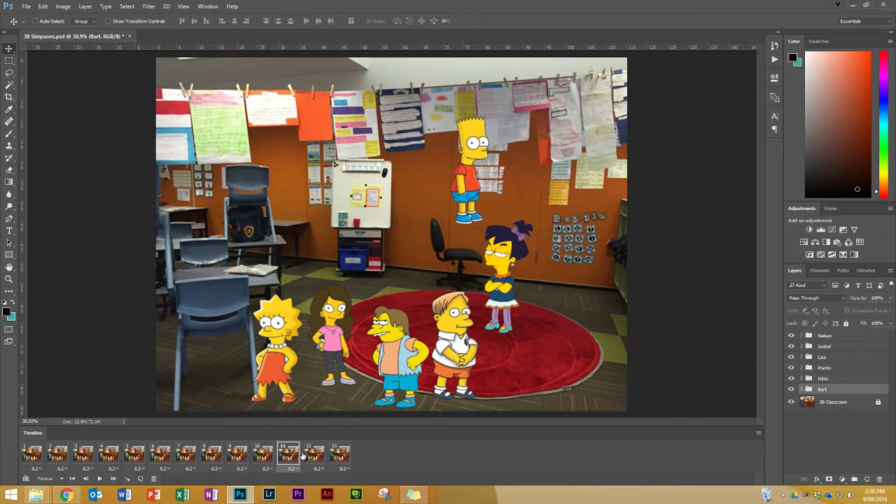
click(313, 456)
click(343, 458)
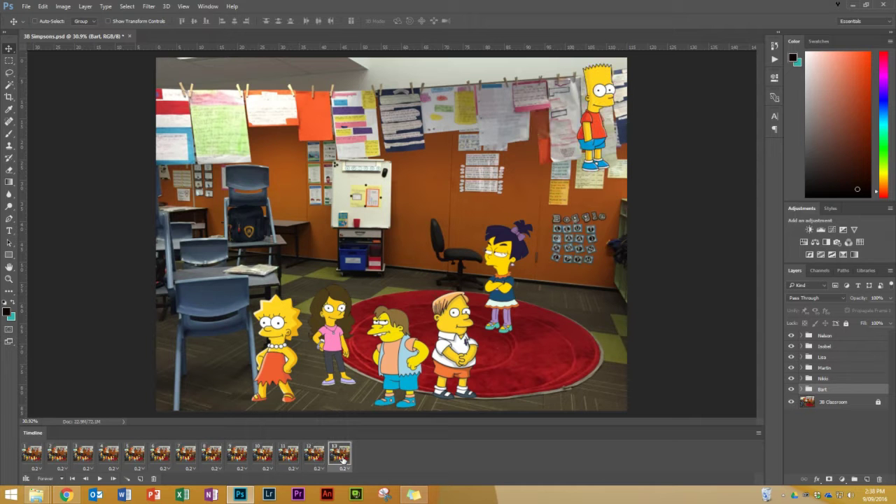
click(186, 466)
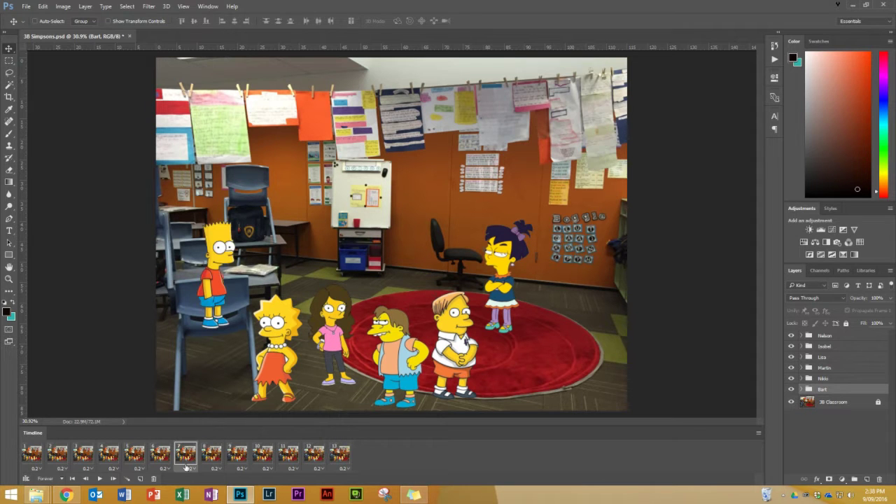
click(101, 482)
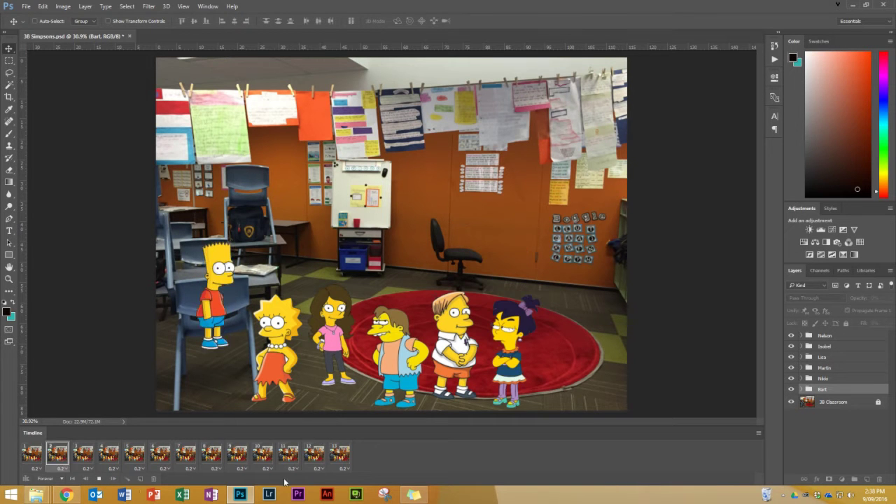
Stop playback, delete tweened frames 9–13, and check frames 7 and 8.
click(100, 480)
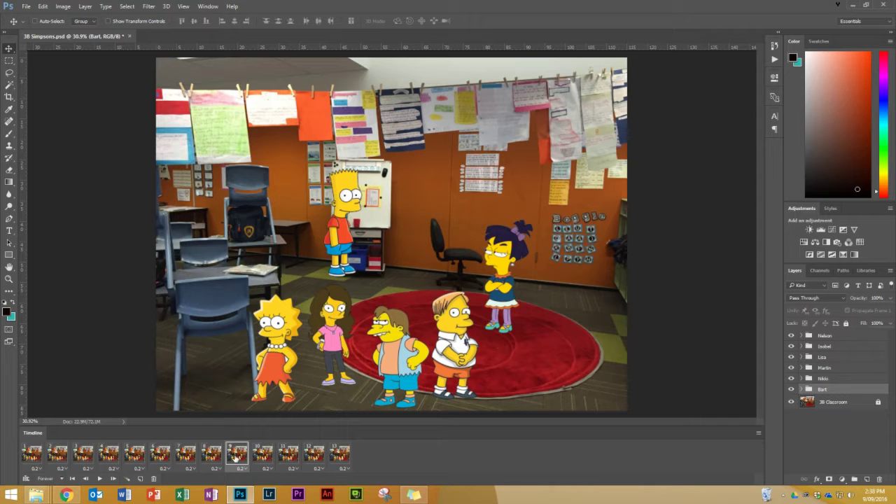
click(208, 459)
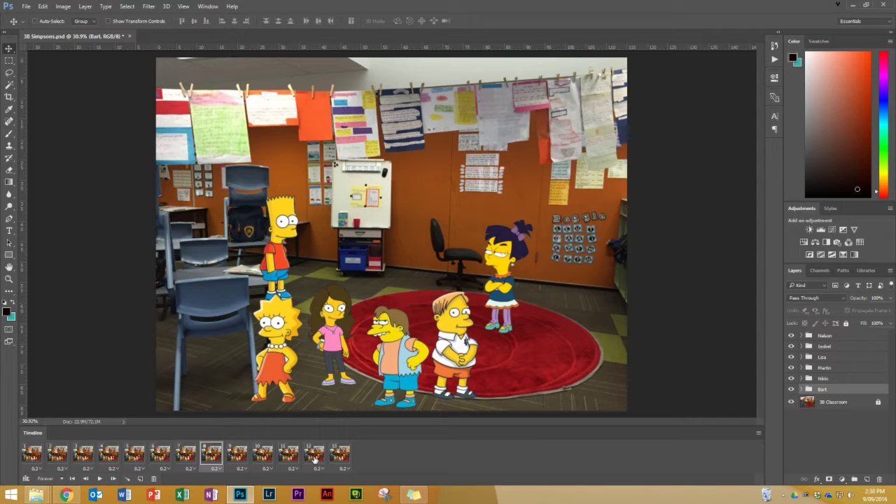
click(156, 479)
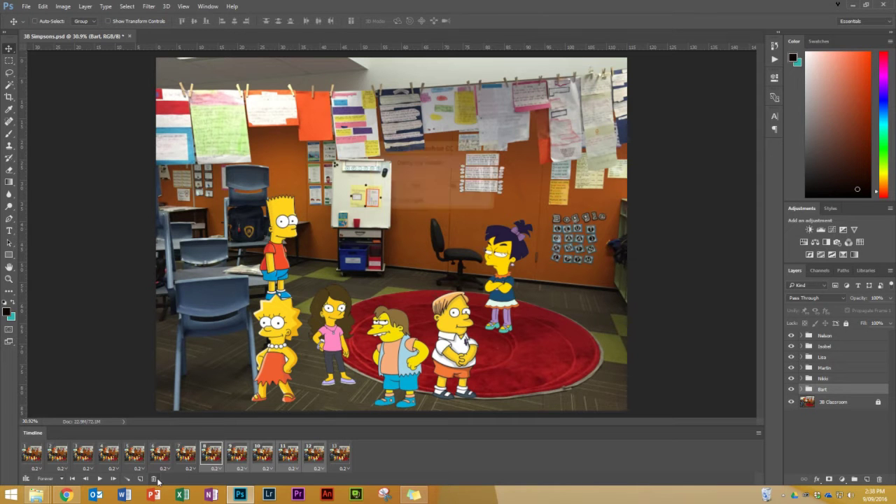
click(426, 188)
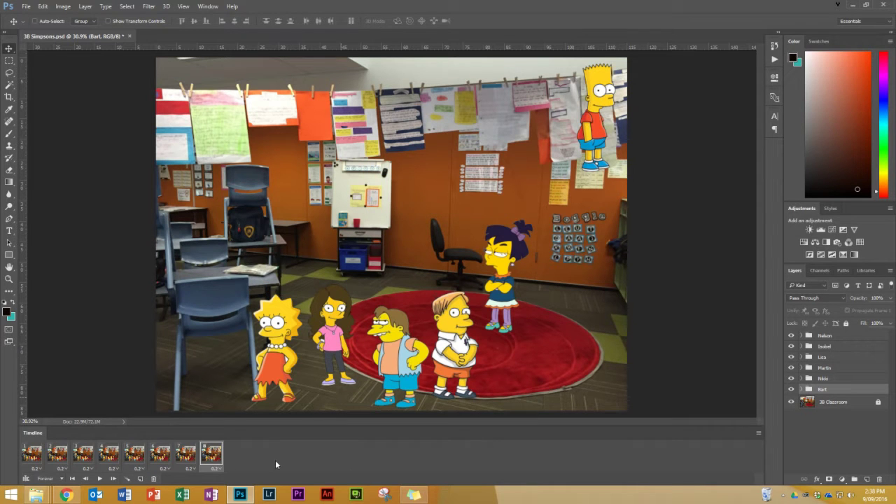
click(188, 457)
click(216, 463)
Tween 10 in-between frames between frame 7 and frame 8.
click(126, 480)
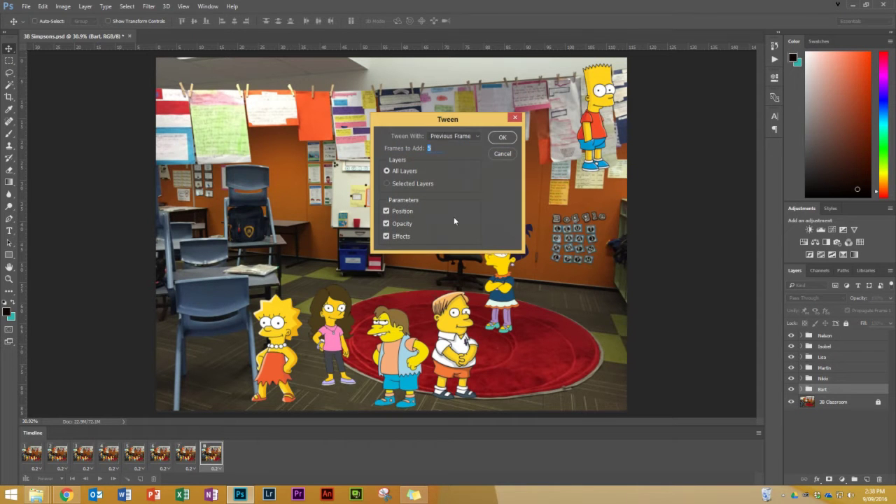
text(10)
click(501, 137)
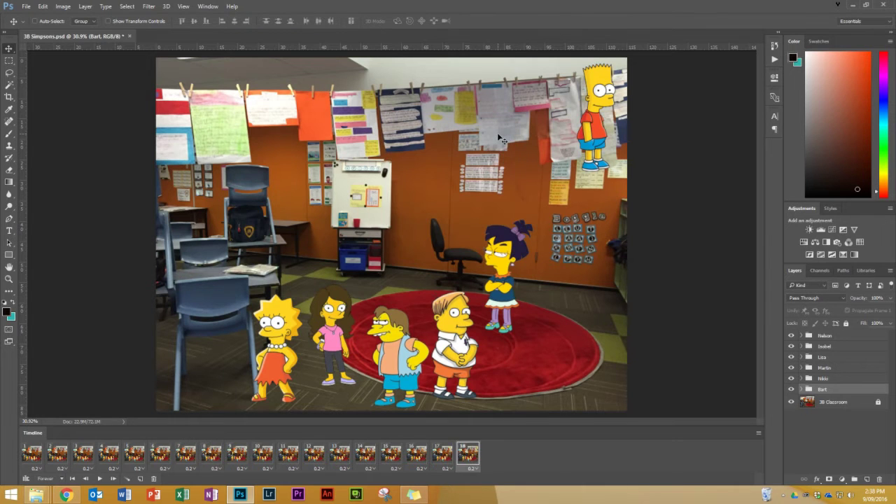
Step through frames 7–16 to check Bart's path, then play the 18-frame animation.
click(215, 462)
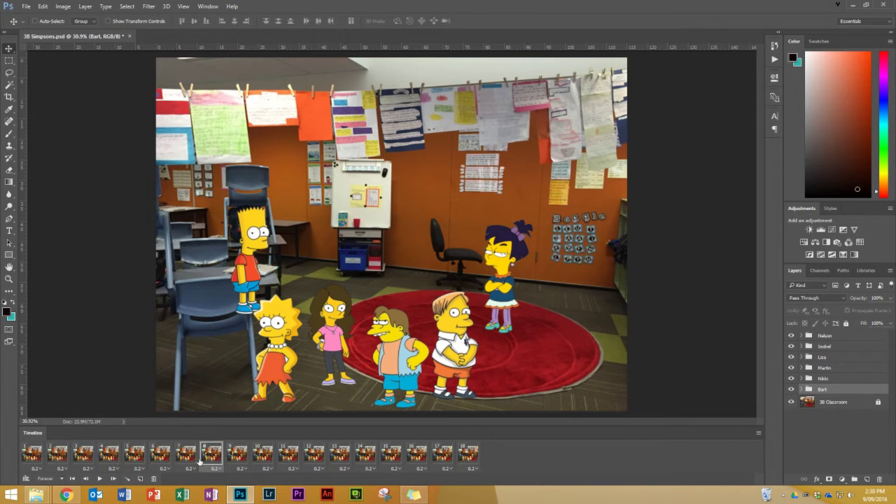
click(183, 463)
click(213, 460)
click(238, 460)
click(264, 460)
click(291, 458)
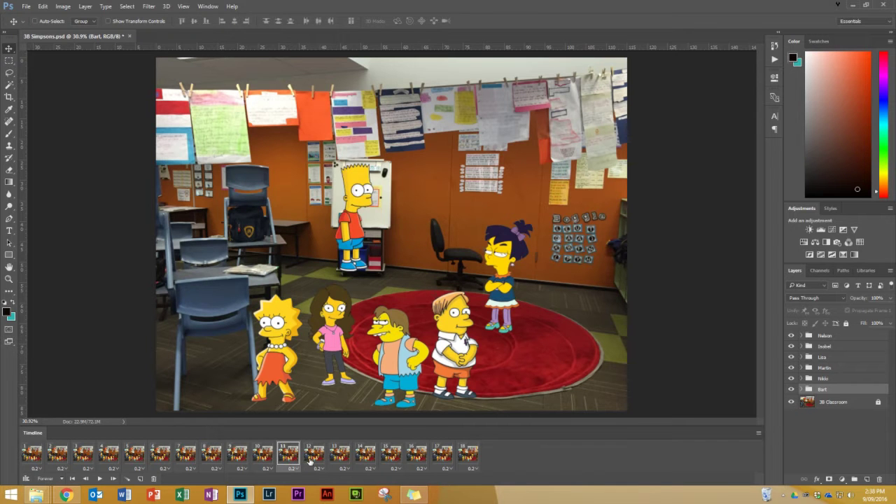
click(317, 460)
click(336, 460)
click(357, 458)
click(396, 460)
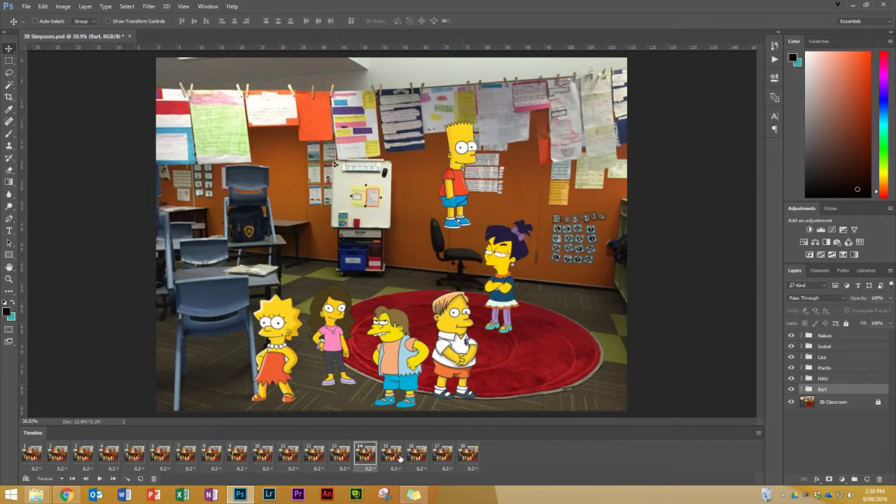
click(420, 460)
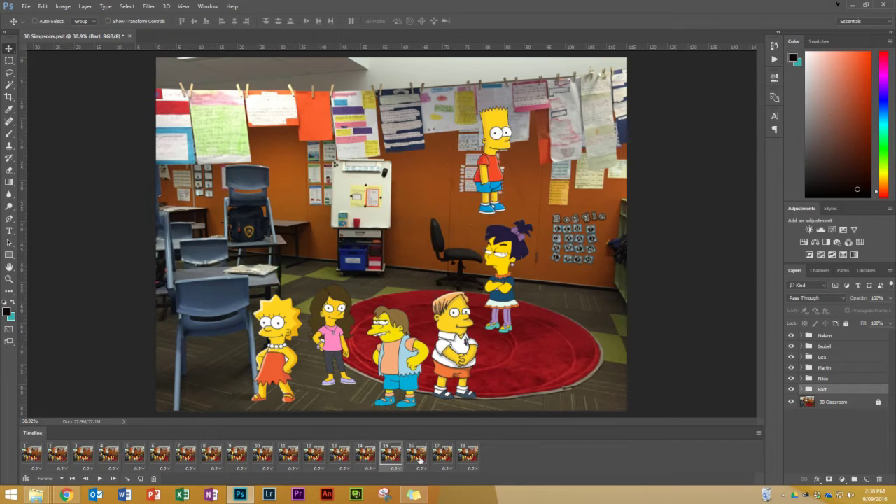
click(100, 479)
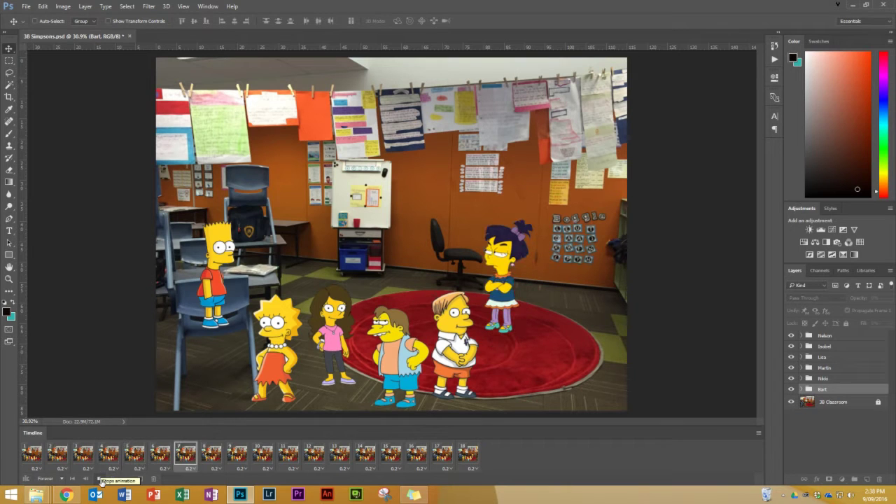
Stop playback and duplicate frame 18 as a new frame 19.
click(100, 480)
click(469, 454)
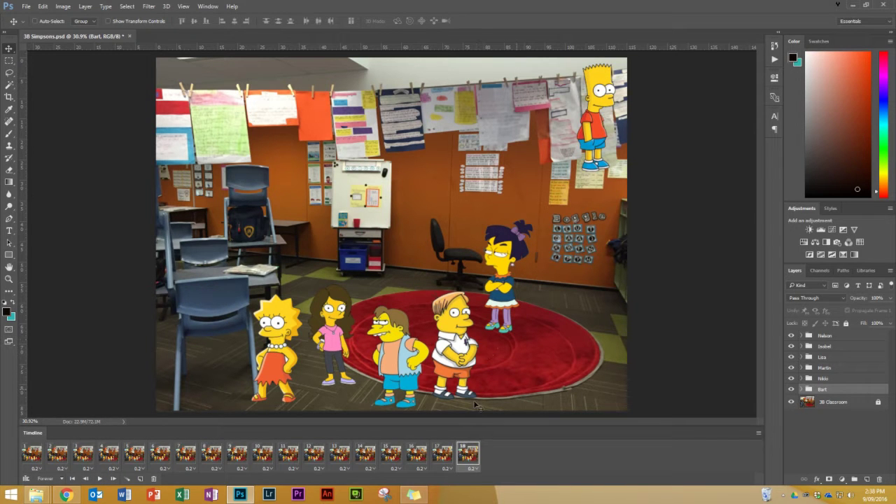
click(140, 480)
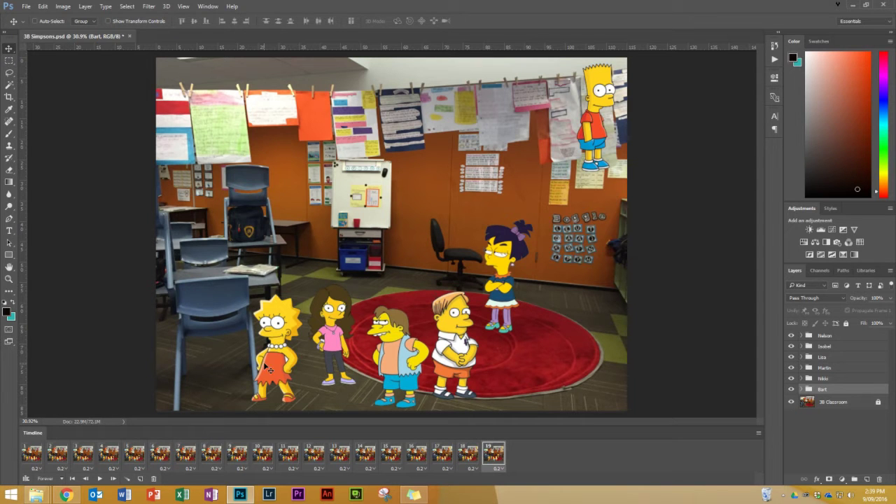
In frame 19, move Lisa top-left, Isobel lower left, Nikki right, and Martin and Nelson to the back wall.
drag(280, 352, 185, 132)
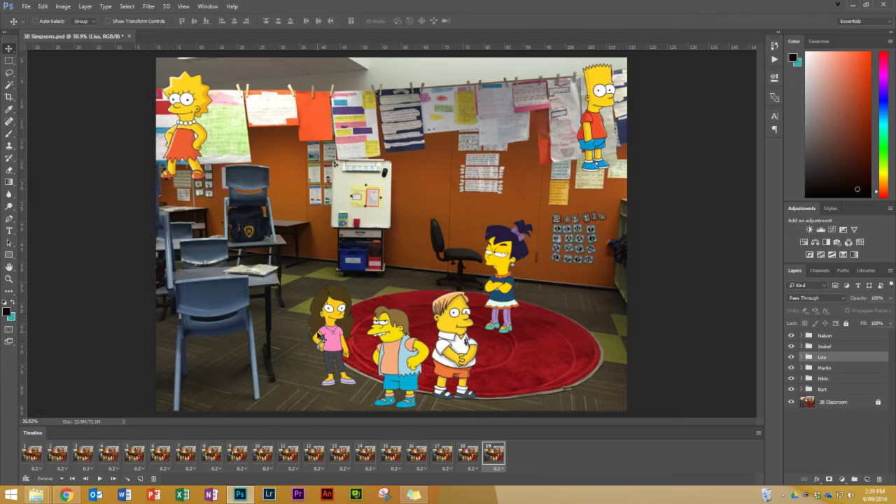
drag(334, 329, 189, 348)
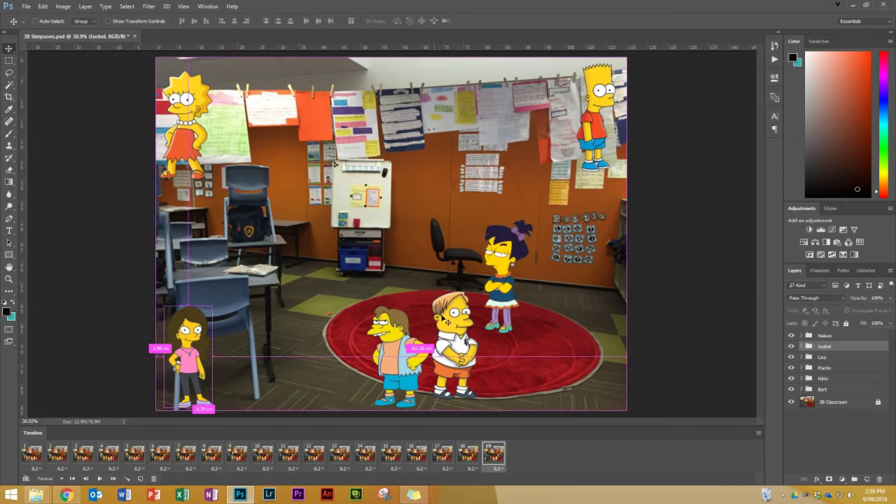
drag(502, 266, 597, 341)
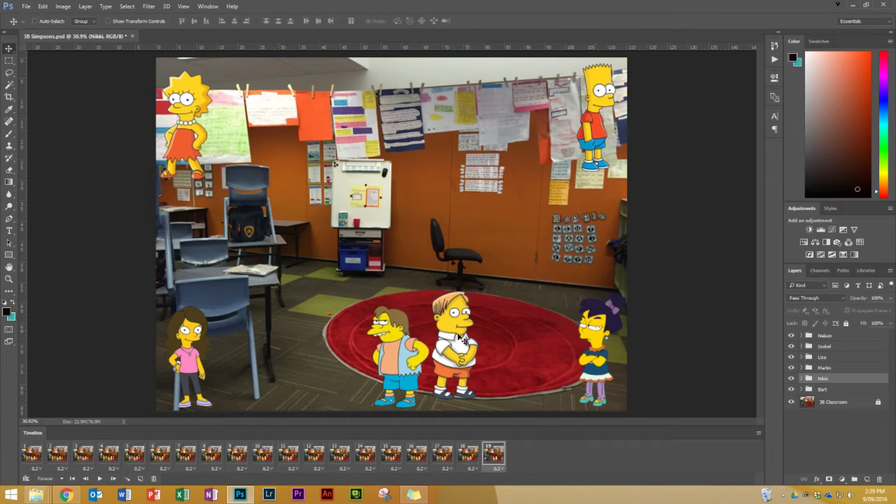
drag(461, 339, 454, 233)
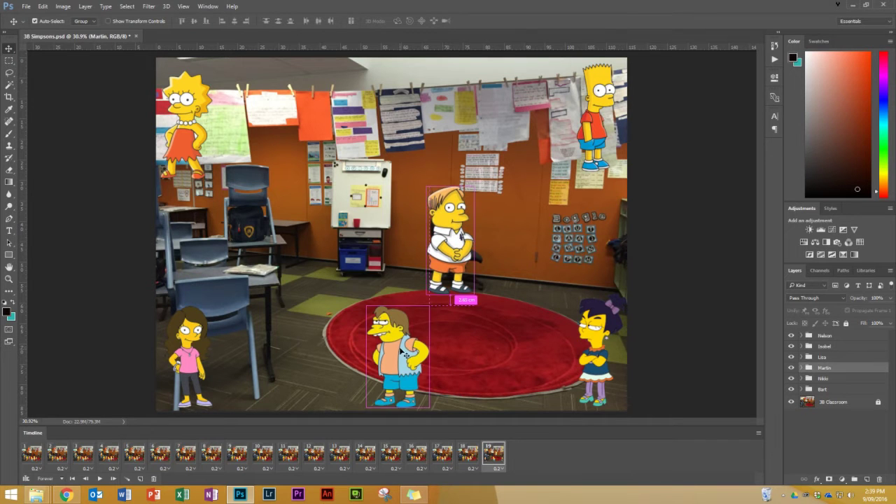
drag(403, 350, 378, 236)
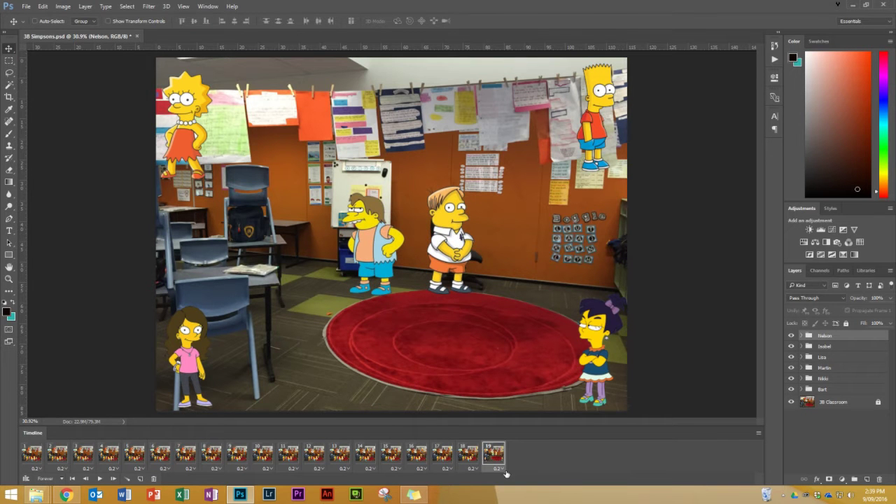
click(468, 458)
click(494, 457)
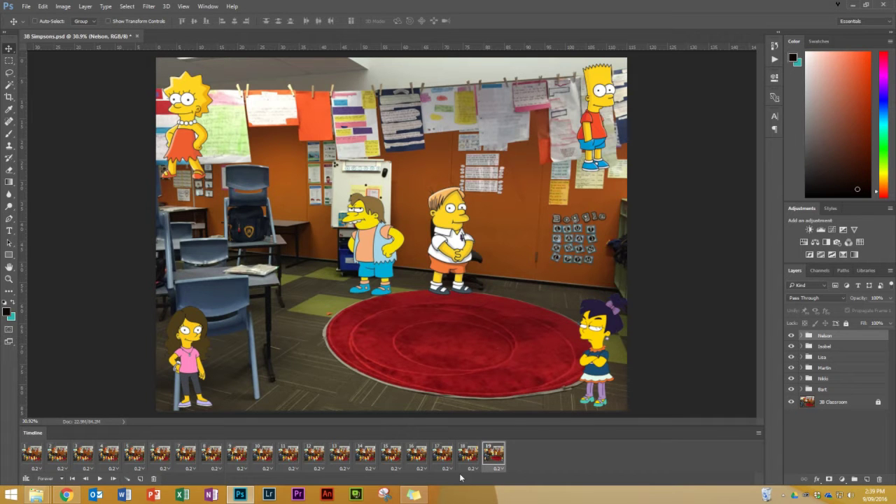
Tween five in-between frames from frame 18 toward the new spread-out arrangement.
click(127, 480)
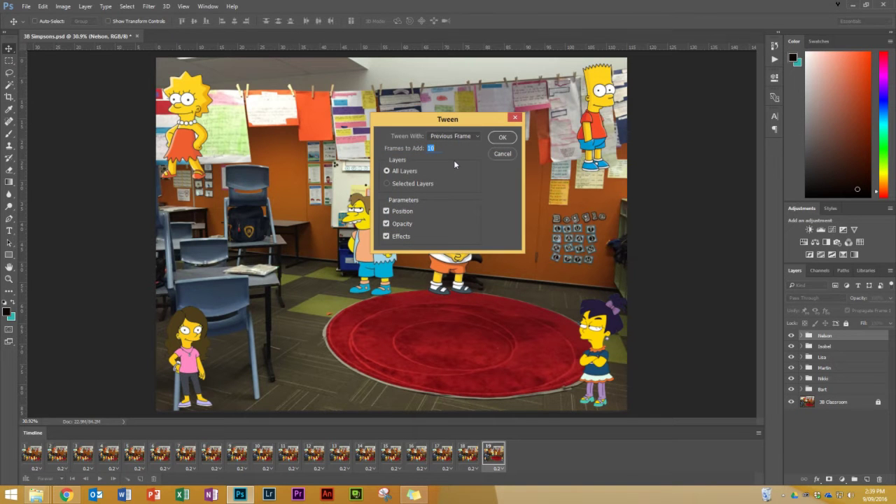
text(56)
click(501, 138)
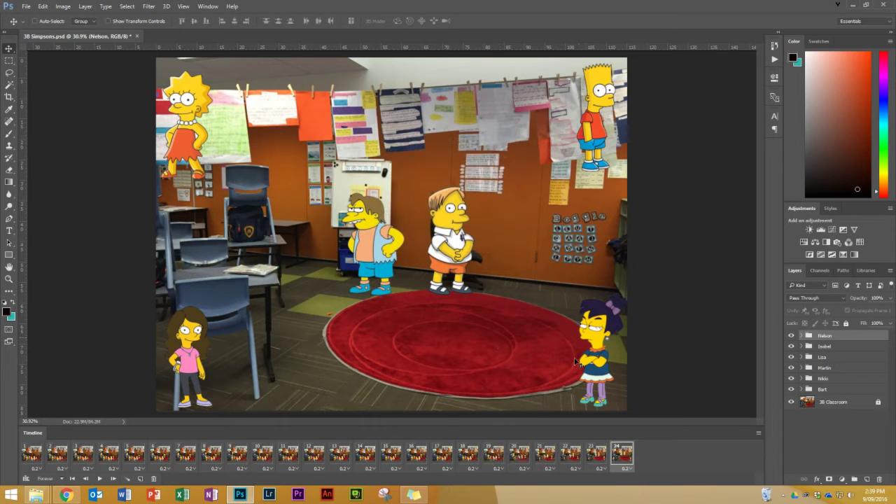
Step through frames 17–24, then play and stop the 24-frame animation.
click(442, 457)
click(469, 459)
click(494, 460)
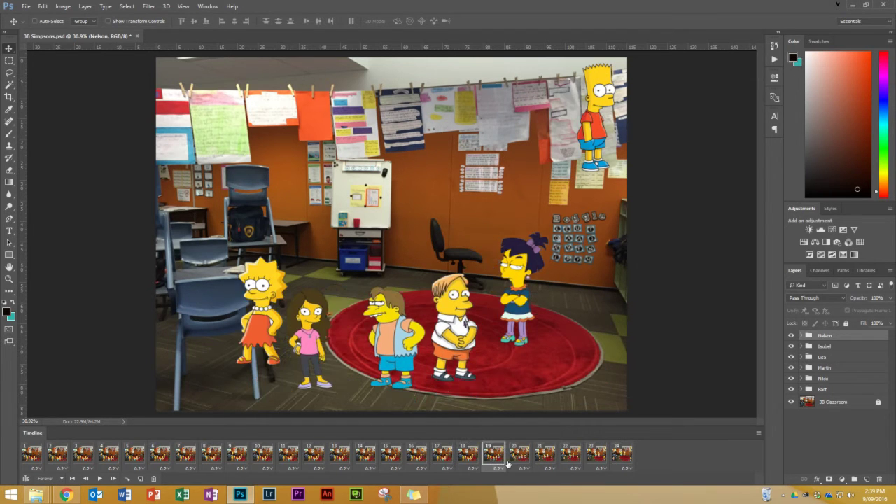
click(519, 461)
click(546, 460)
click(571, 462)
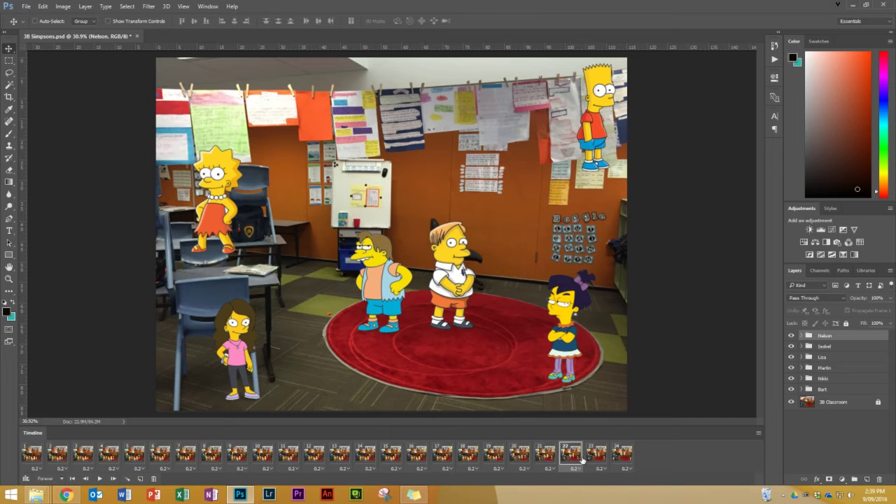
click(600, 461)
click(616, 456)
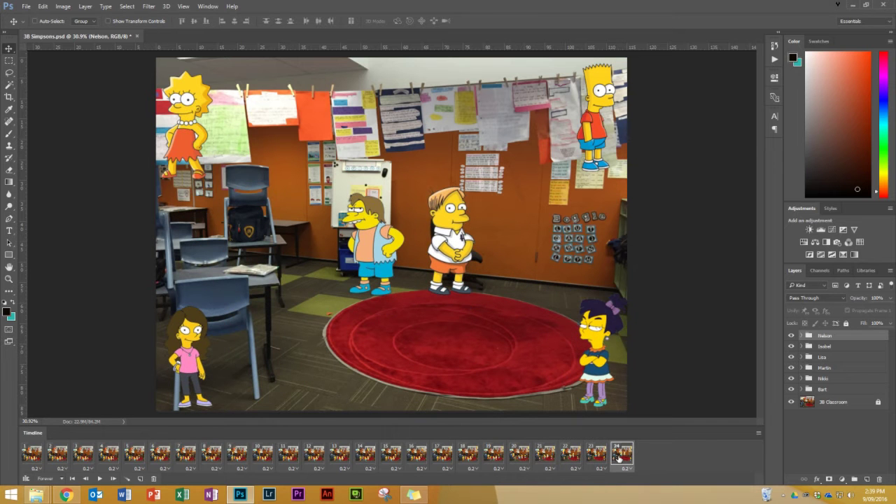
click(101, 479)
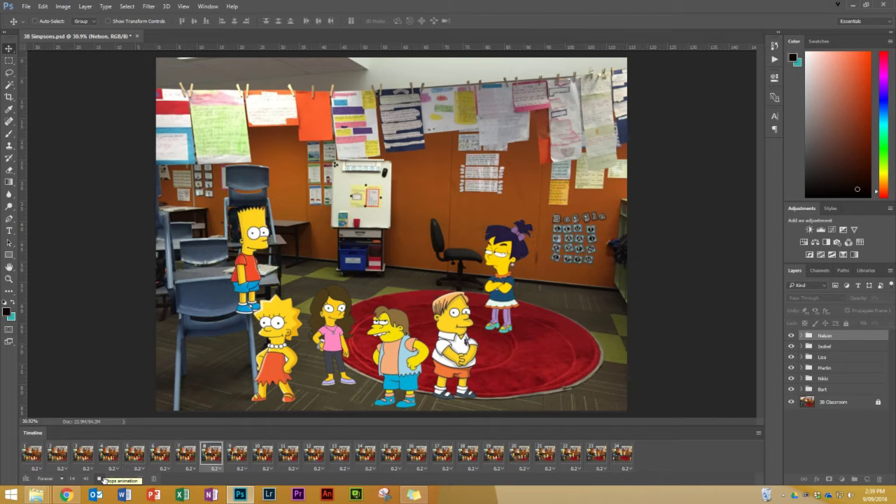
click(101, 479)
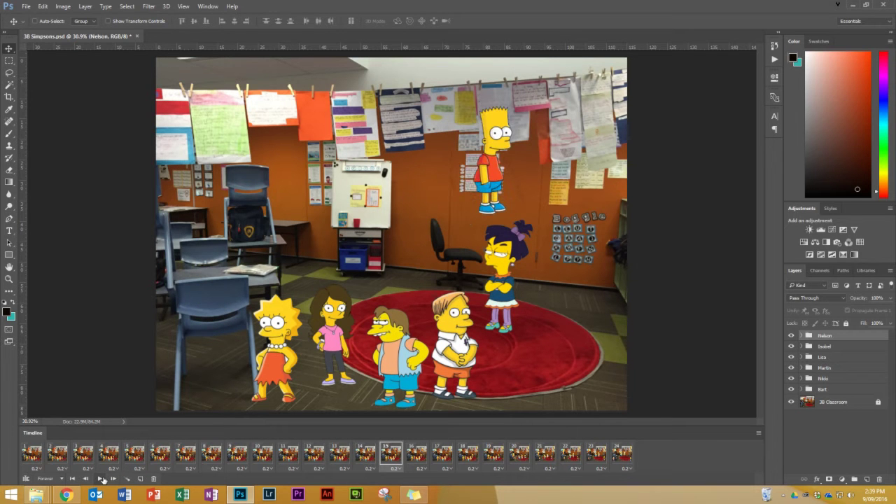